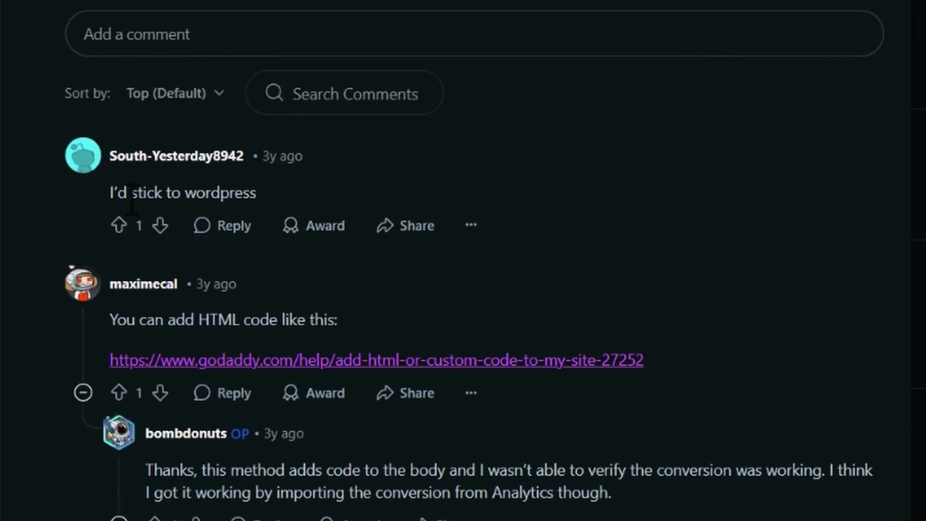
- Highlight 'got it working by importing the conversion from Analytics though' in the poster's Reddit reply
{"action": "scroll", "coordinate": [133, 270], "scroll_direction": "down", "scroll_amount": 2}
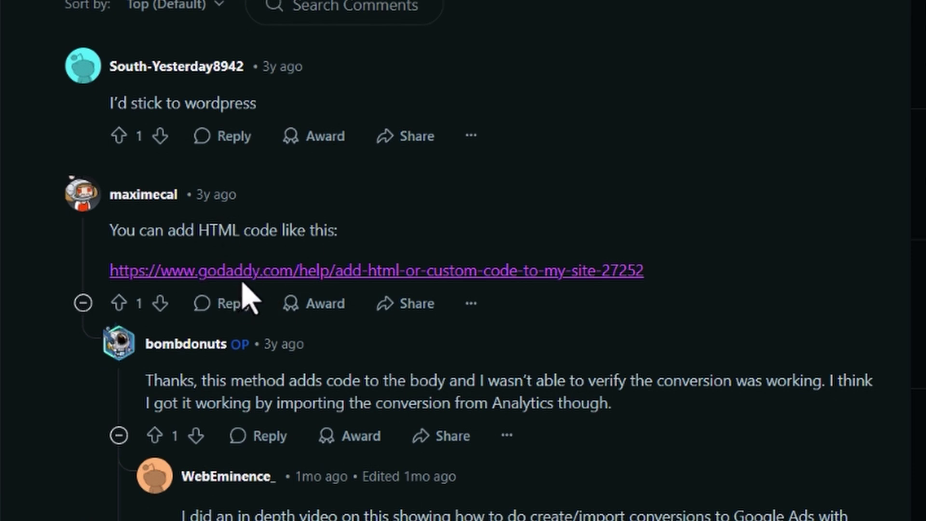
{"action": "scroll", "coordinate": [248, 297], "scroll_direction": "down", "scroll_amount": 4}
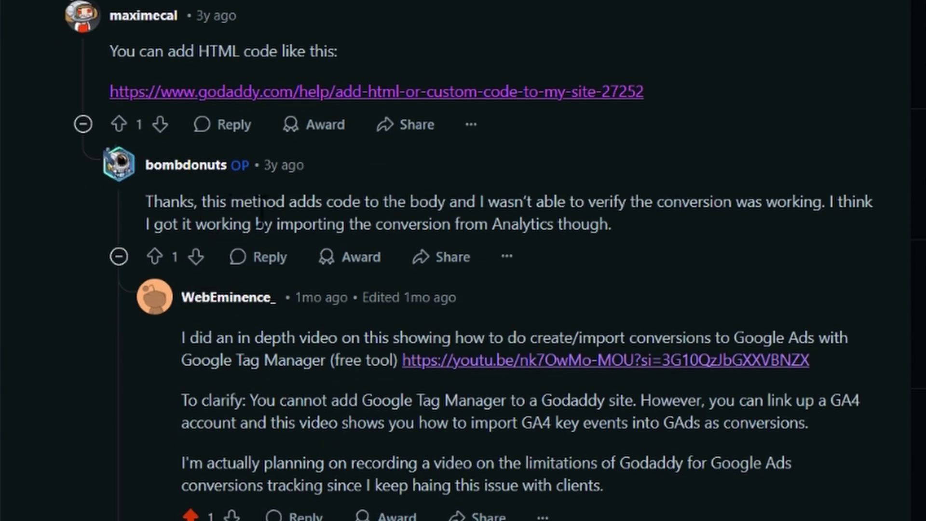
{"action": "left_click_drag", "start_coordinate": [198, 230], "coordinate": [446, 235]}
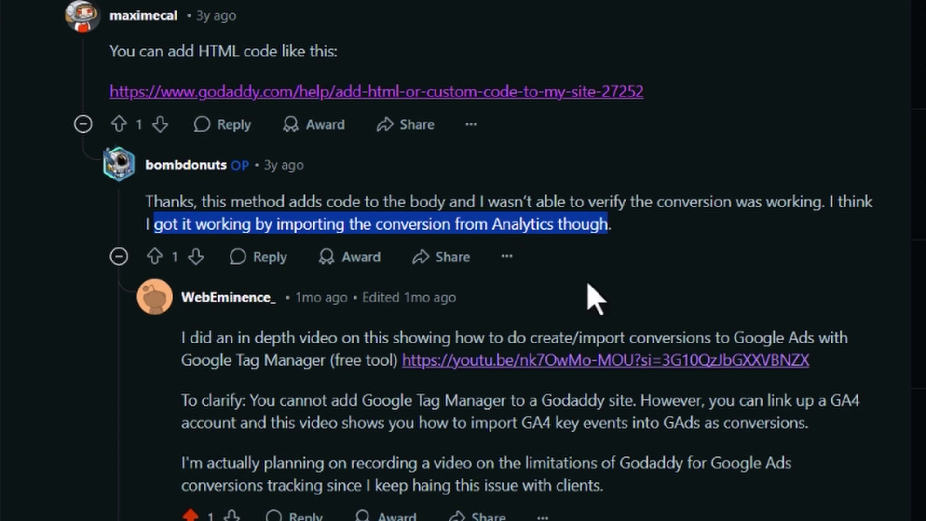
{"action": "scroll", "coordinate": [289, 304], "scroll_direction": "down", "scroll_amount": 3}
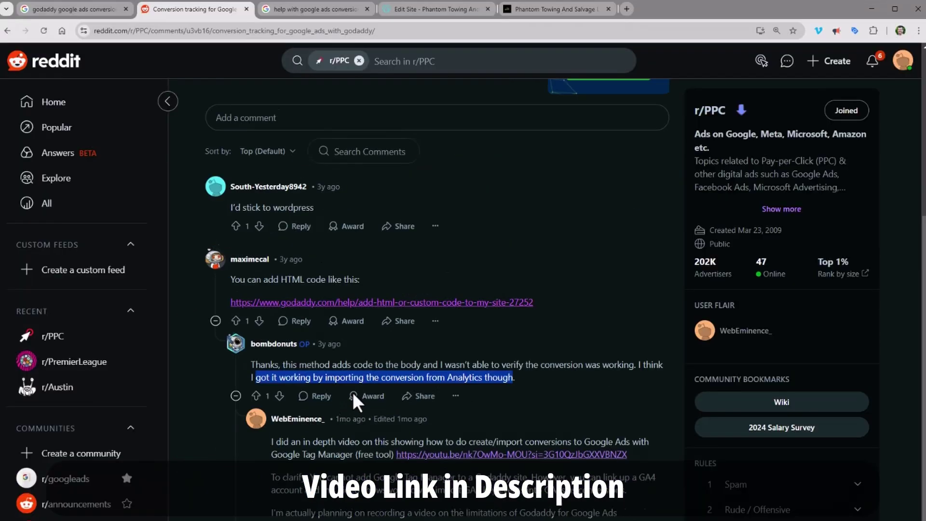
{"action": "scroll", "coordinate": [352, 392], "scroll_direction": "up", "scroll_amount": 5}
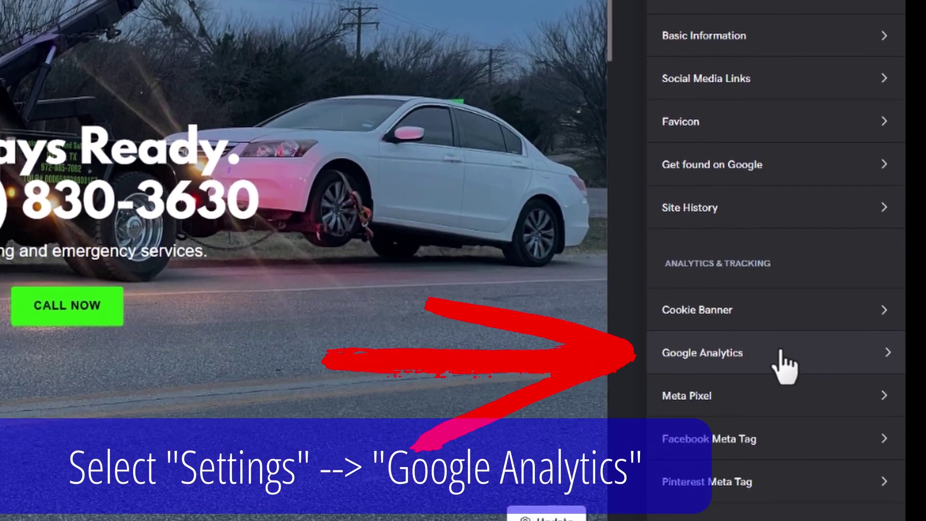
- Open the Google Analytics tracking settings, enter 'Form Submission', and choose a tag type
{"action": "left_click", "coordinate": [782, 355]}
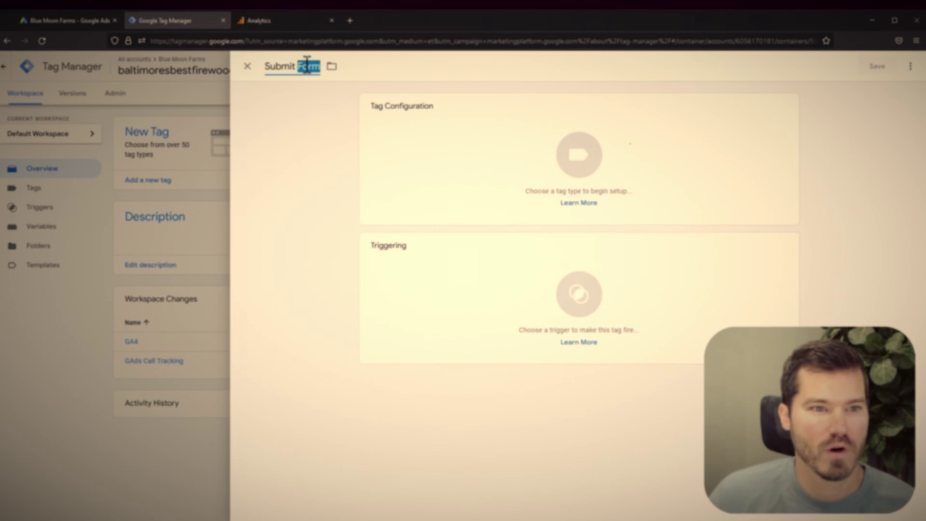
{"action": "type", "text": "F"}
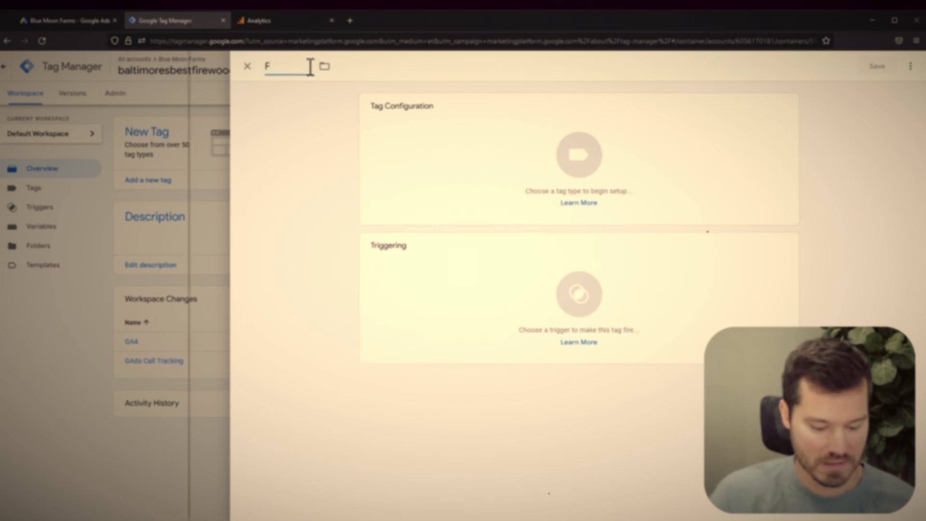
{"action": "type", "text": "orm Submission"}
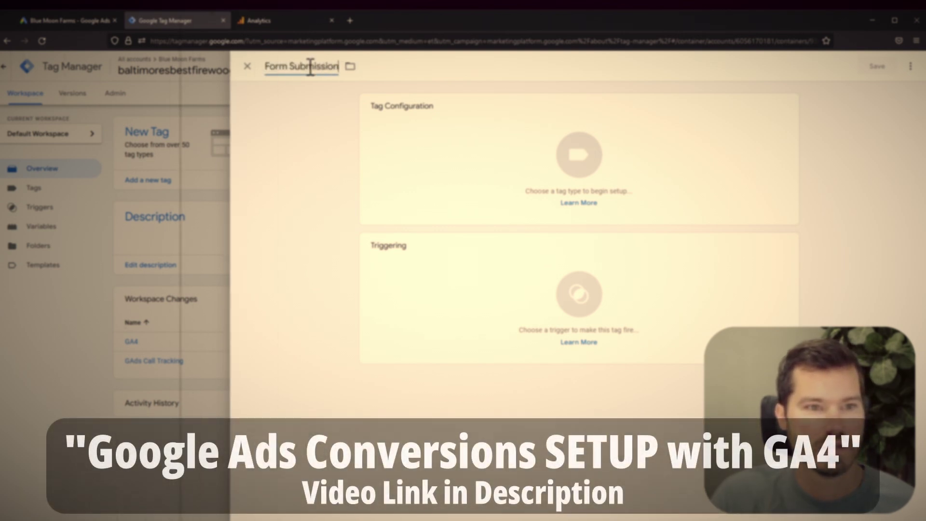
{"action": "left_click", "coordinate": [444, 174]}
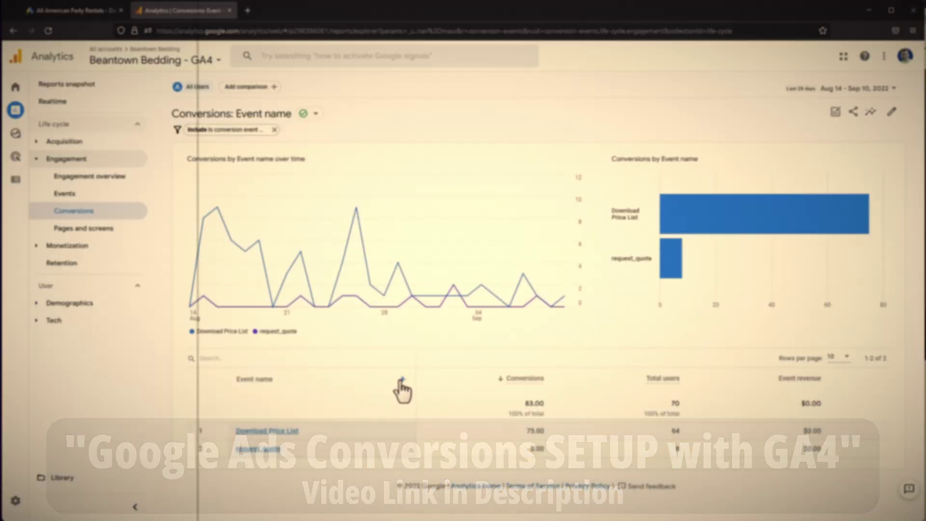
- Add First user source / medium as a column in the conversions table
{"action": "left_click", "coordinate": [402, 378]}
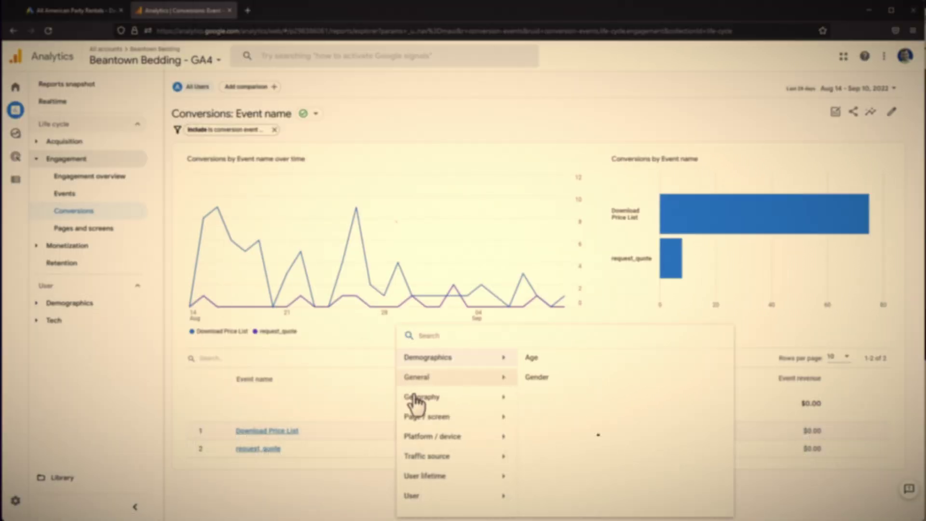
{"action": "mouse_move", "coordinate": [440, 456]}
{"action": "scroll", "coordinate": [591, 463], "scroll_direction": "down", "scroll_amount": 3}
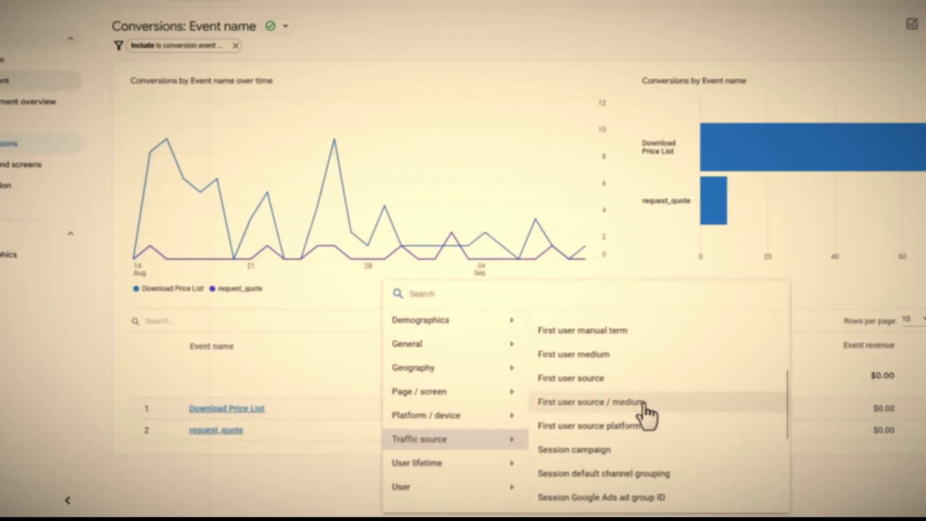
{"action": "left_click", "coordinate": [613, 426]}
{"action": "scroll", "coordinate": [564, 398], "scroll_direction": "down", "scroll_amount": 3}
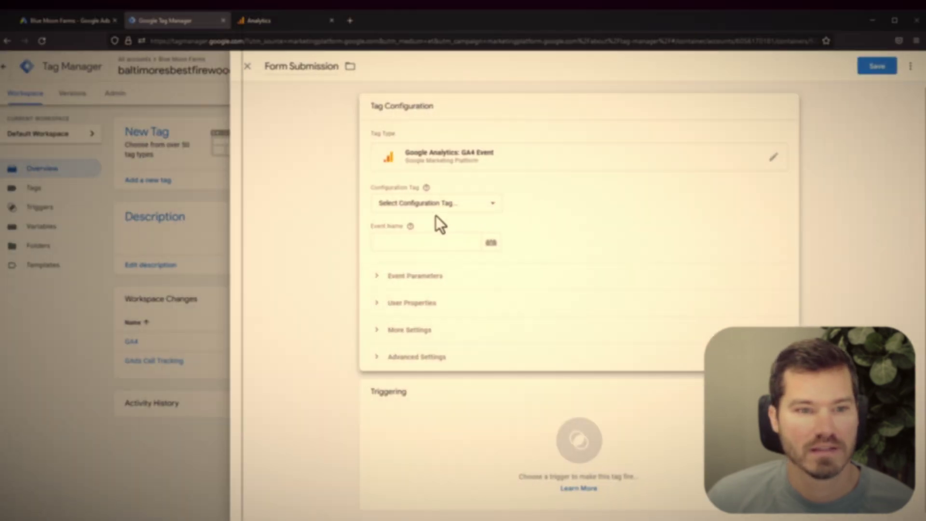
- Link the Form Submission tag to the GA4 configuration tag and enter event name 'Form Submit'
{"action": "left_click", "coordinate": [411, 203]}
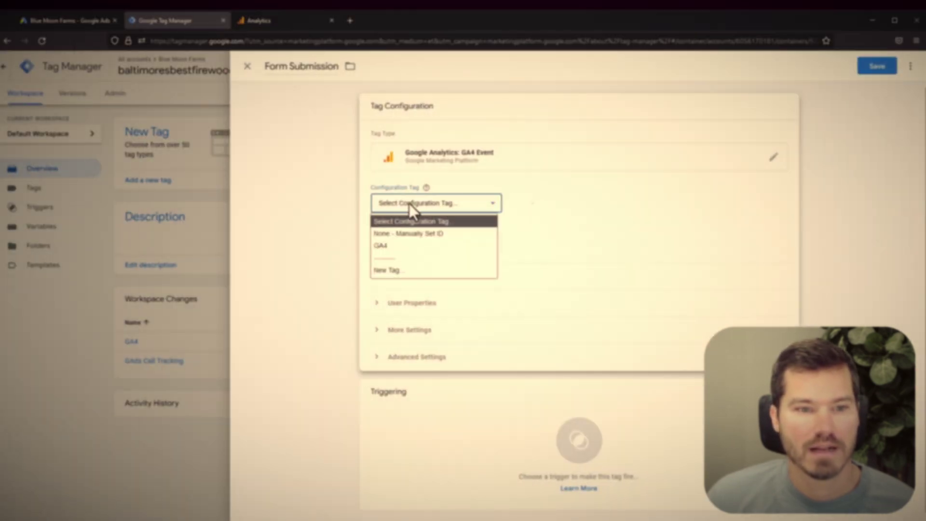
{"action": "left_click", "coordinate": [389, 247]}
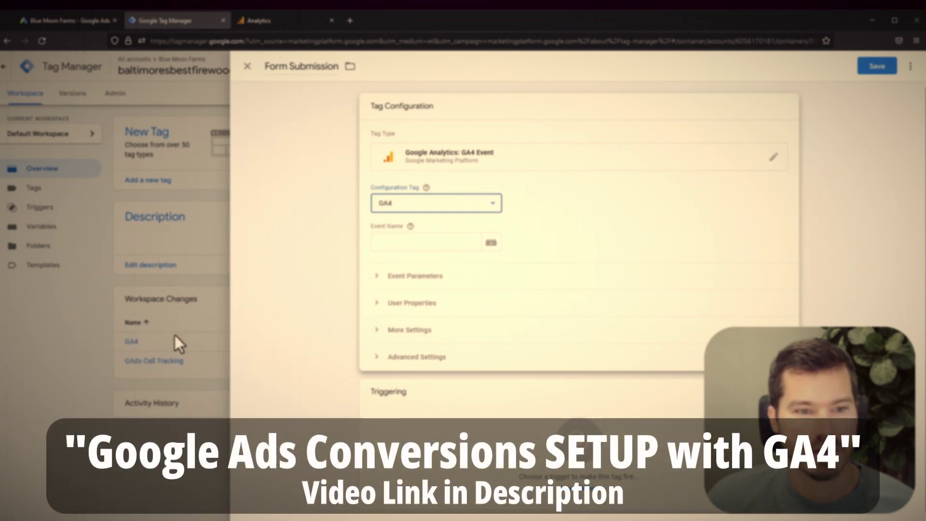
{"action": "left_click", "coordinate": [395, 243]}
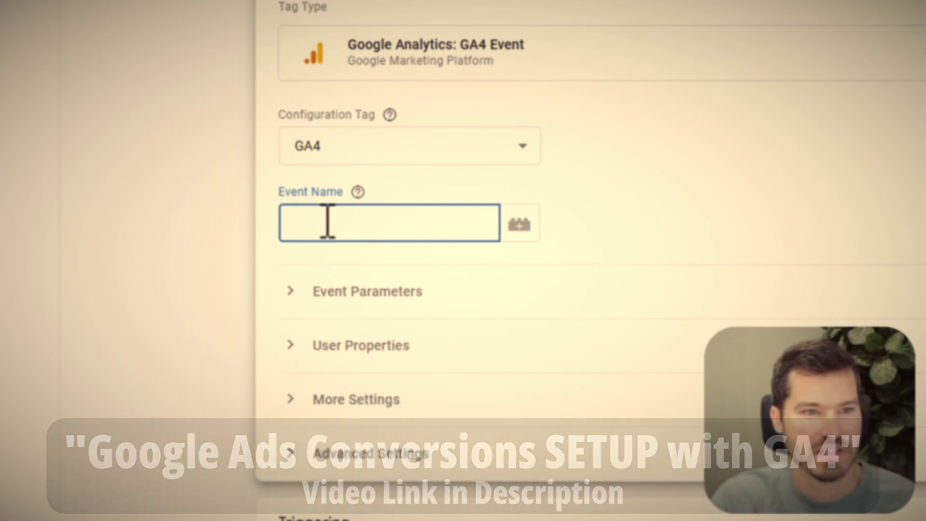
{"action": "type", "text": "F"}
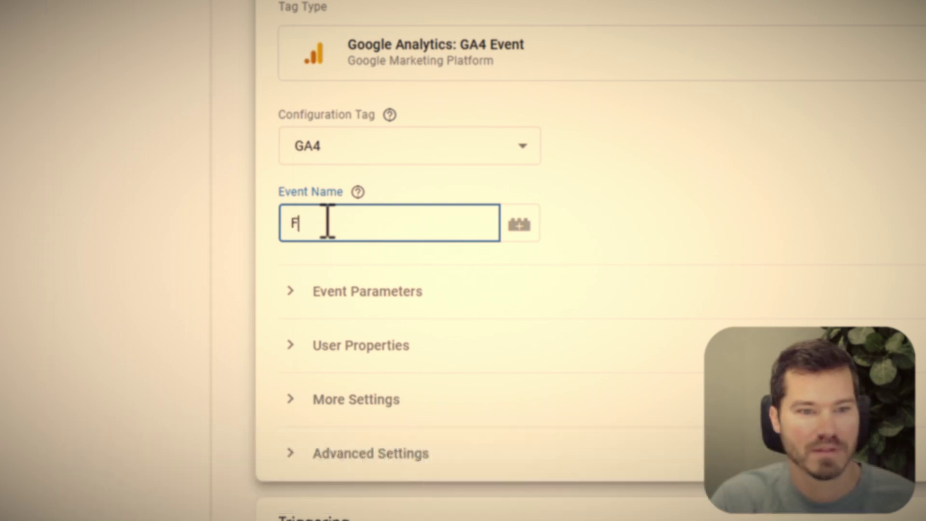
{"action": "type", "text": "orm S"}
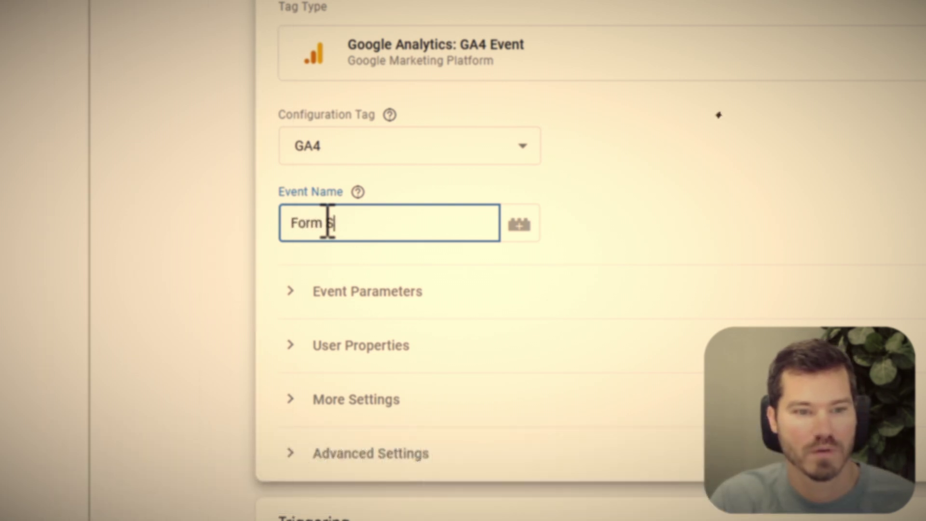
{"action": "type", "text": "ubmit"}
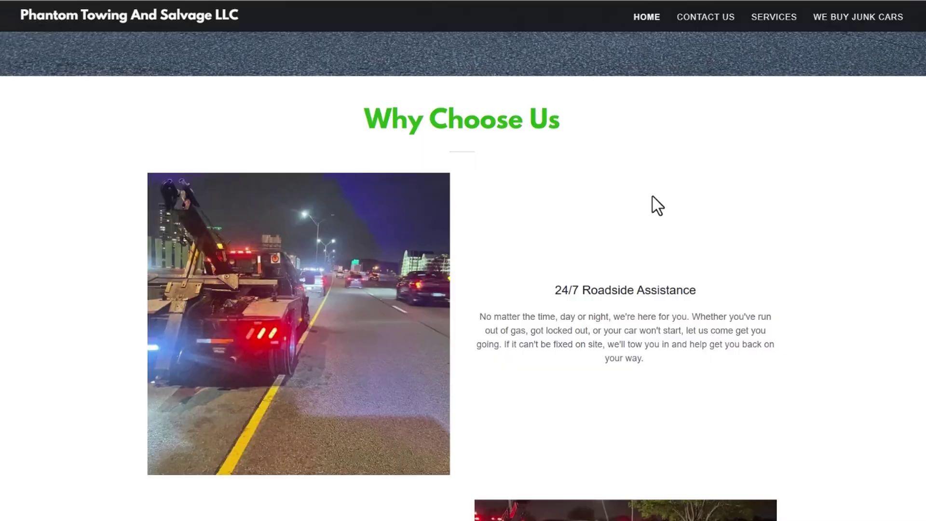
- View the towing site's Contact Us page, then return to its Home page
{"action": "scroll", "coordinate": [654, 203], "scroll_direction": "down", "scroll_amount": 10}
{"action": "scroll", "coordinate": [661, 210], "scroll_direction": "down", "scroll_amount": 5}
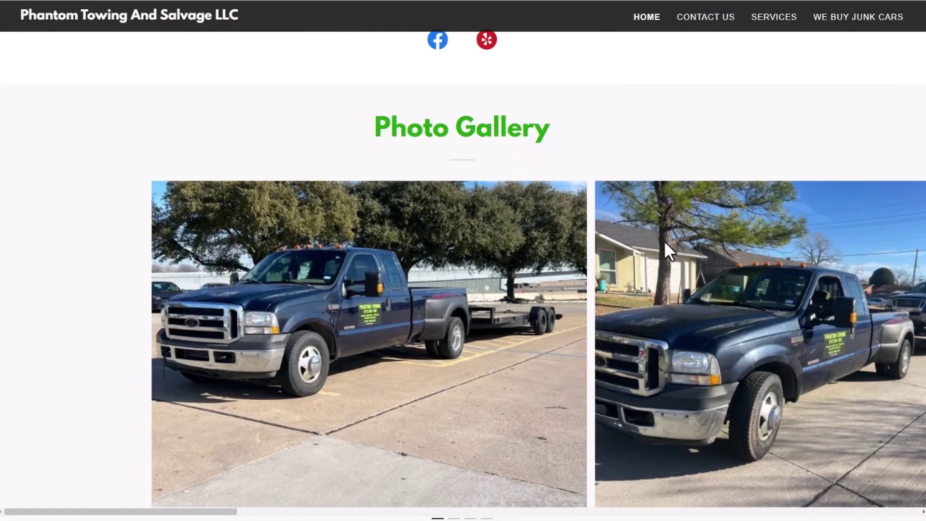
{"action": "scroll", "coordinate": [664, 241], "scroll_direction": "up", "scroll_amount": 15}
{"action": "left_click", "coordinate": [703, 23]}
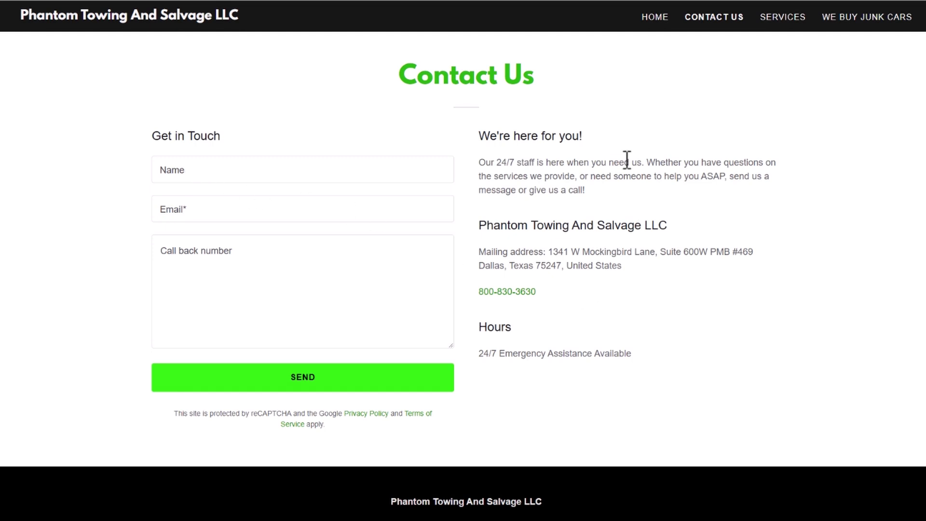
{"action": "left_click", "coordinate": [660, 27]}
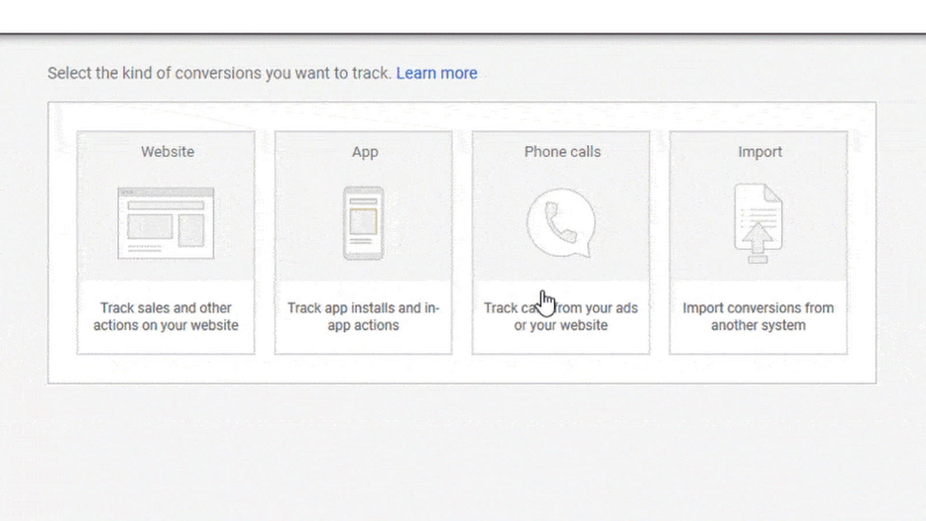
- Choose Phone calls as the conversion, tracking calls to a phone number on your website
{"action": "left_click", "coordinate": [547, 303]}
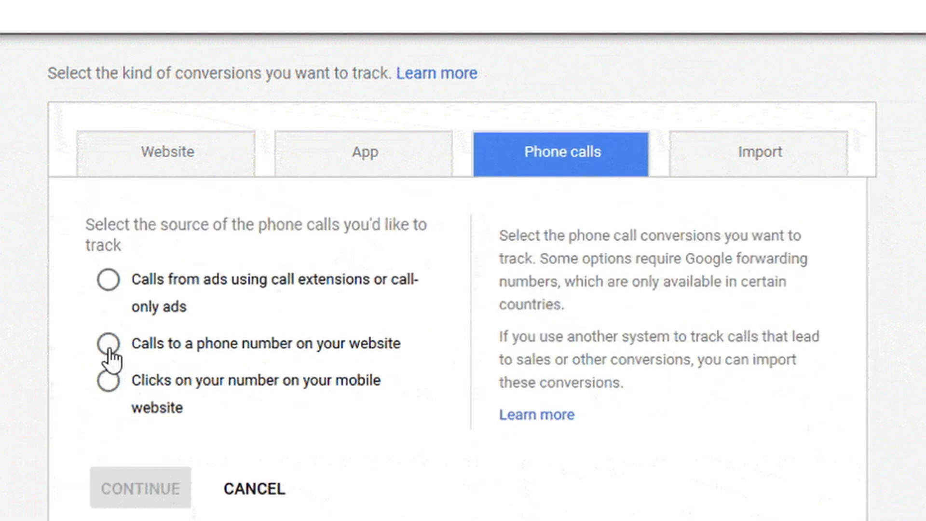
{"action": "left_click", "coordinate": [108, 345]}
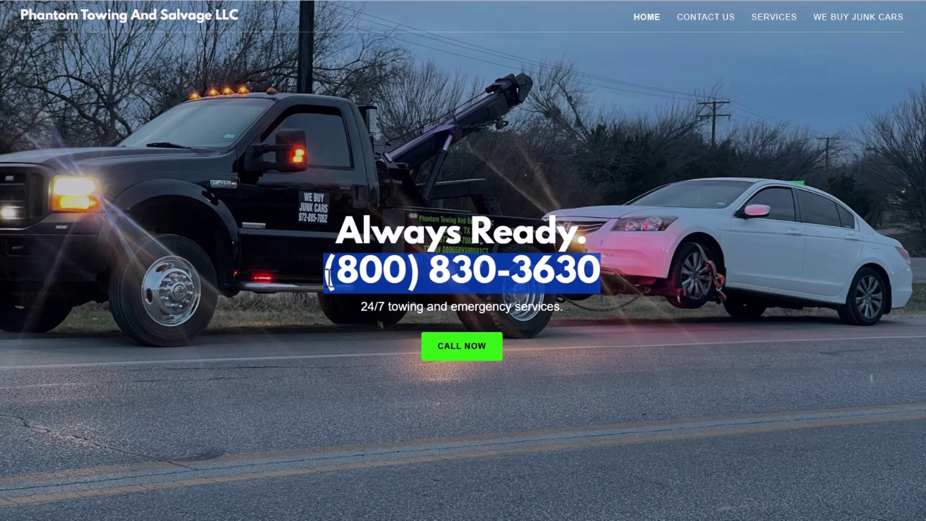
{"action": "scroll", "coordinate": [483, 313], "scroll_direction": "down", "scroll_amount": 8}
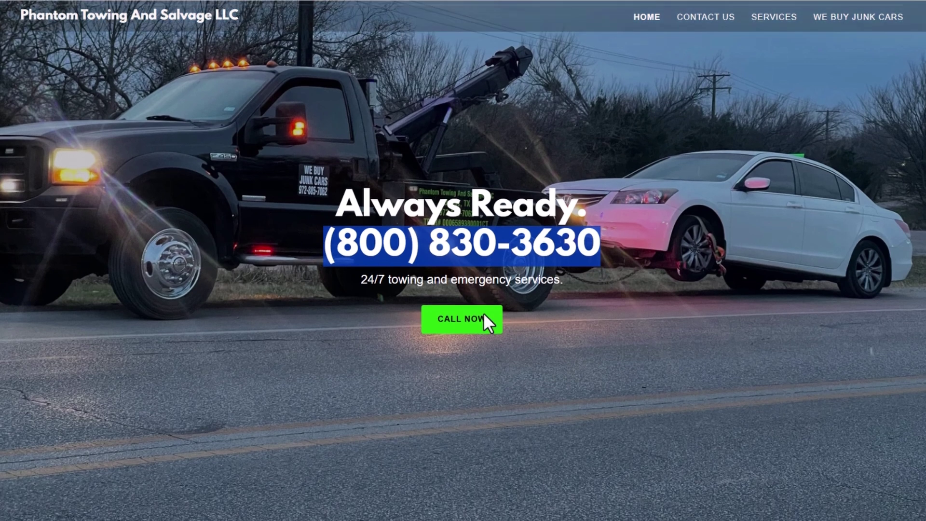
{"action": "scroll", "coordinate": [607, 388], "scroll_direction": "up", "scroll_amount": 8}
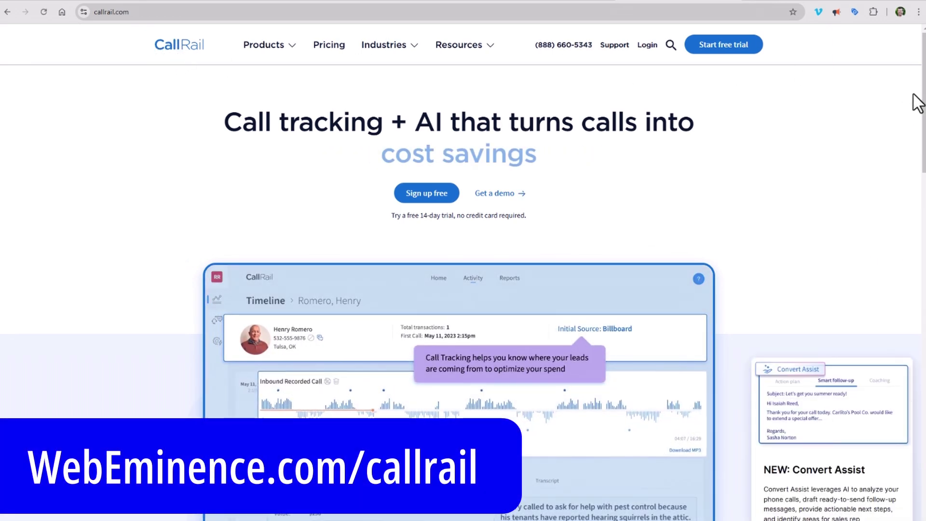
{"action": "scroll", "coordinate": [463, 290], "scroll_direction": "down", "scroll_amount": 5}
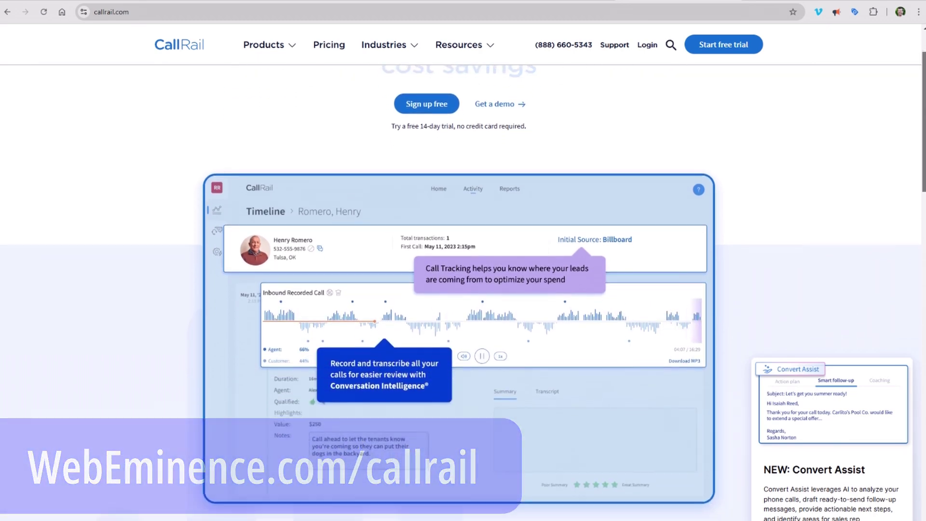
{"action": "scroll", "coordinate": [463, 289], "scroll_direction": "down", "scroll_amount": 6}
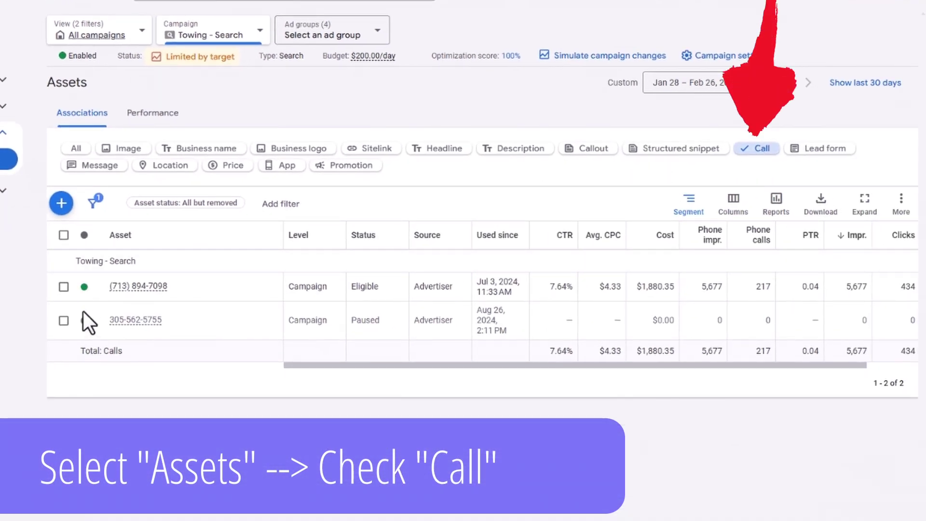
- Start a call asset with the first listed number, cancel it, and open the Campaigns list
{"action": "left_click", "coordinate": [62, 204]}
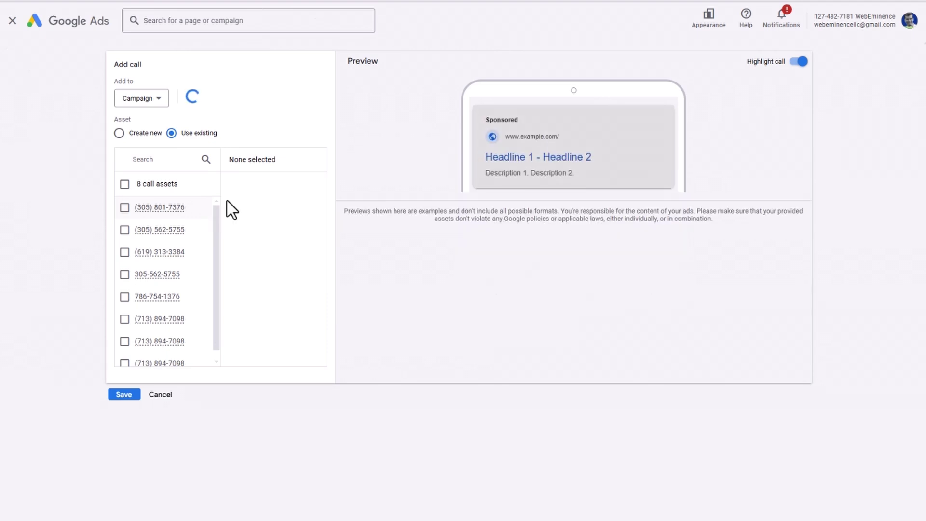
{"action": "left_click", "coordinate": [125, 208]}
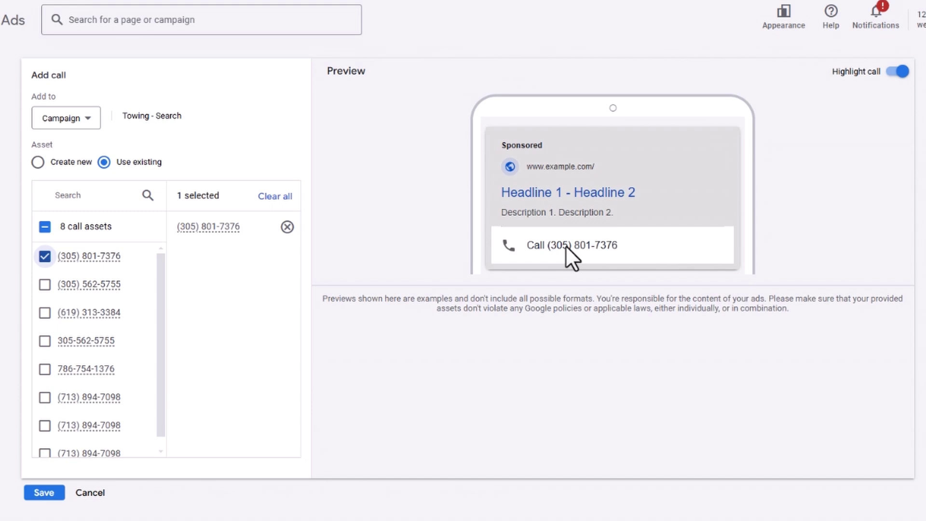
{"action": "left_click", "coordinate": [98, 498]}
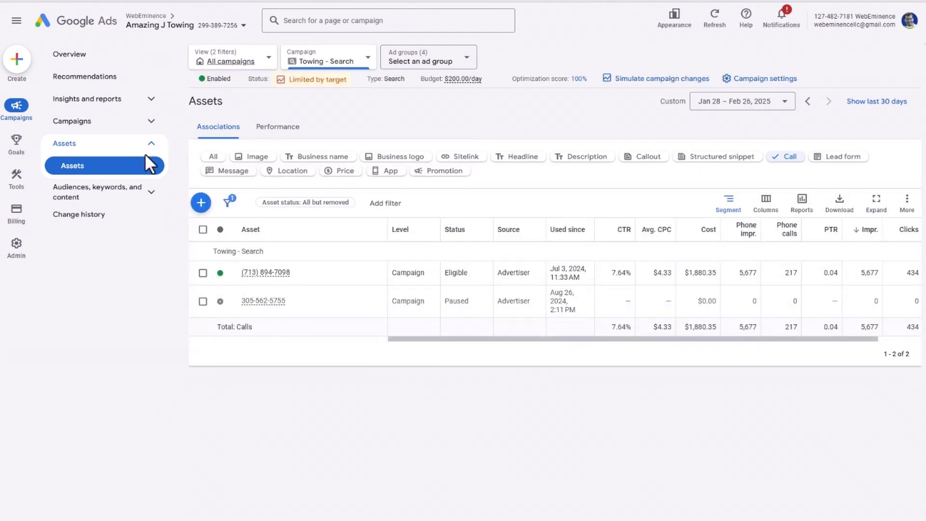
{"action": "left_click", "coordinate": [96, 122]}
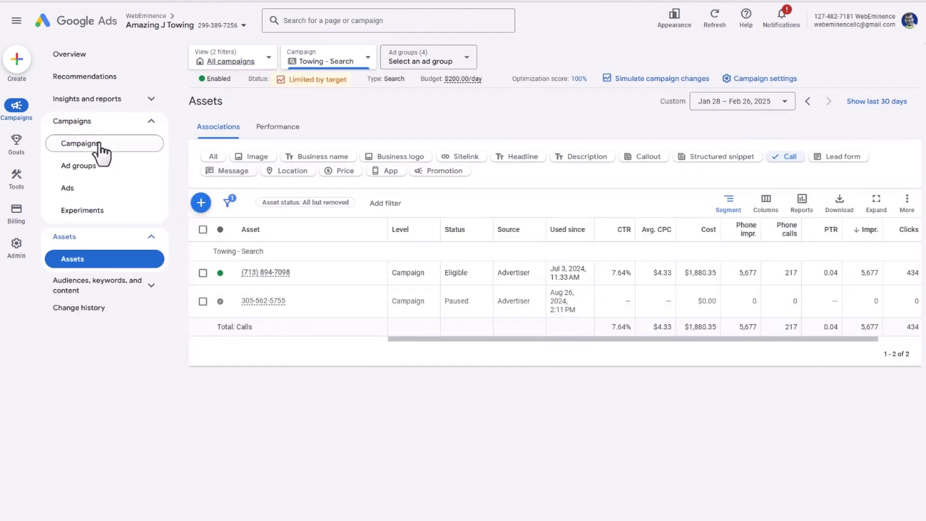
{"action": "left_click", "coordinate": [99, 147]}
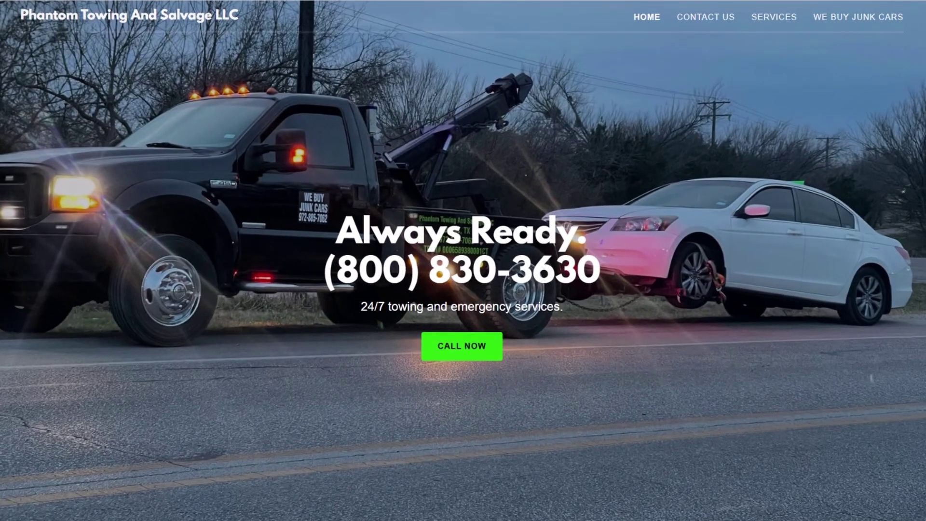
{"action": "scroll", "coordinate": [464, 261], "scroll_direction": "down", "scroll_amount": 5}
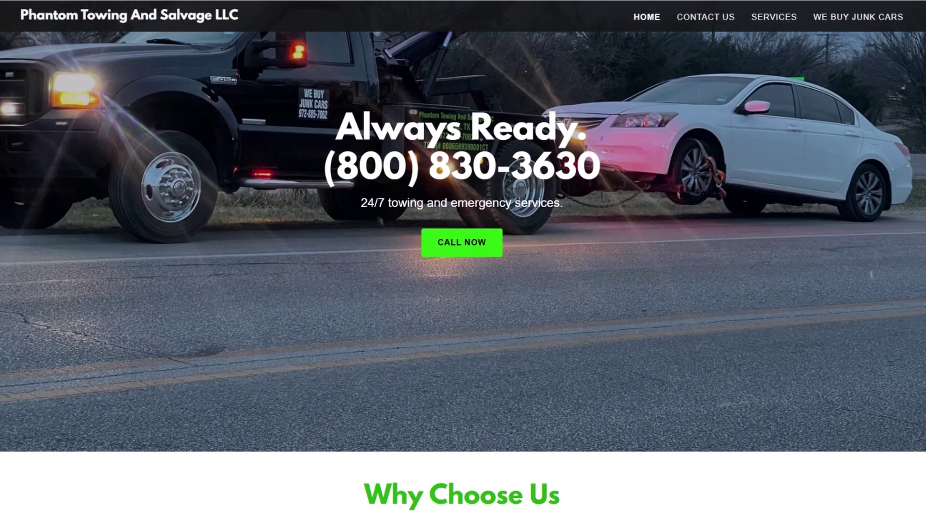
{"action": "scroll", "coordinate": [463, 260], "scroll_direction": "down", "scroll_amount": 6}
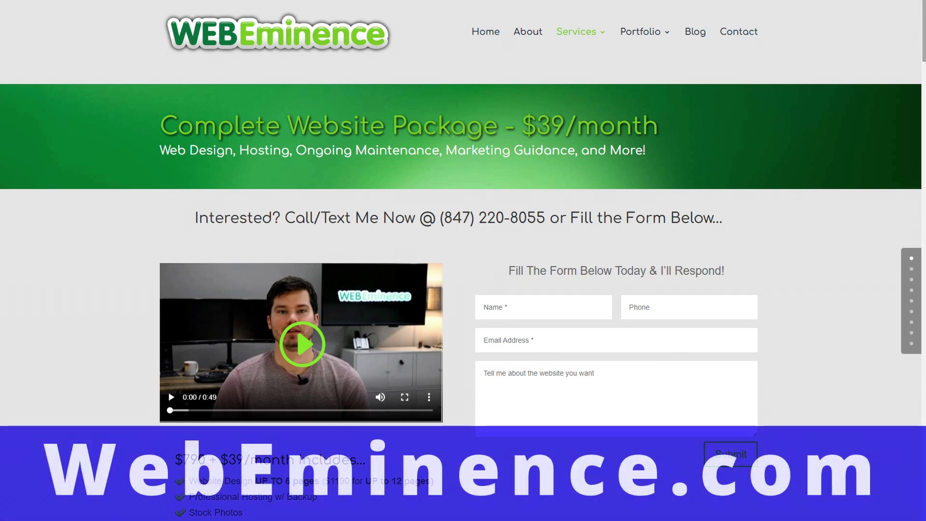
{"action": "scroll", "coordinate": [461, 212], "scroll_direction": "down", "scroll_amount": 10}
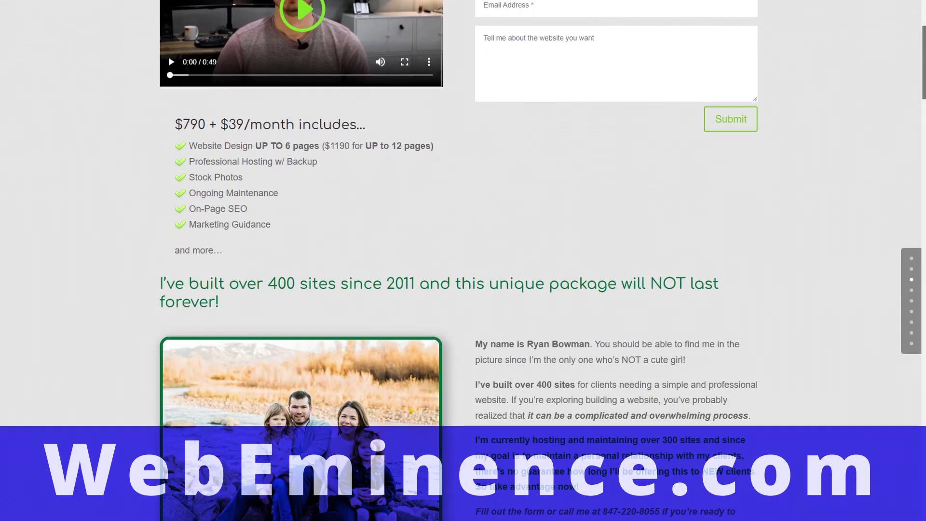
{"action": "scroll", "coordinate": [461, 212], "scroll_direction": "down", "scroll_amount": 15}
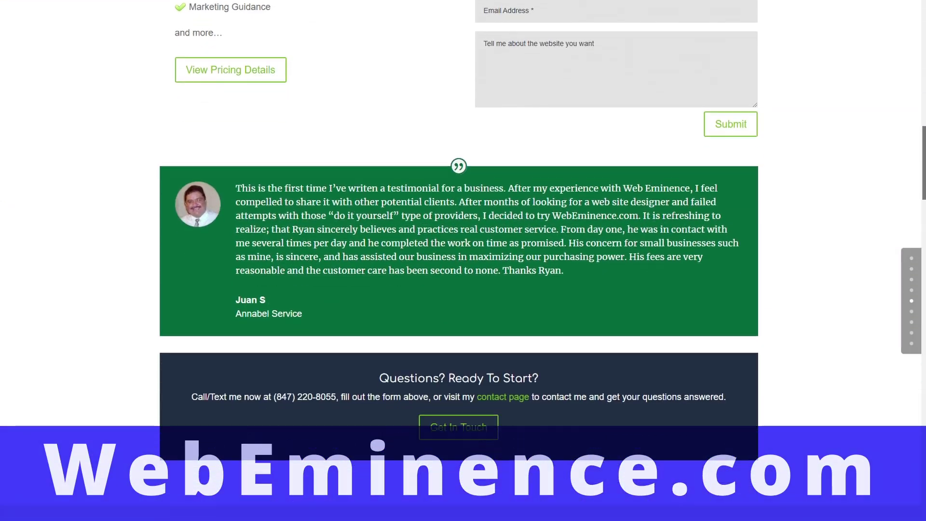
{"action": "scroll", "coordinate": [461, 212], "scroll_direction": "down", "scroll_amount": 14}
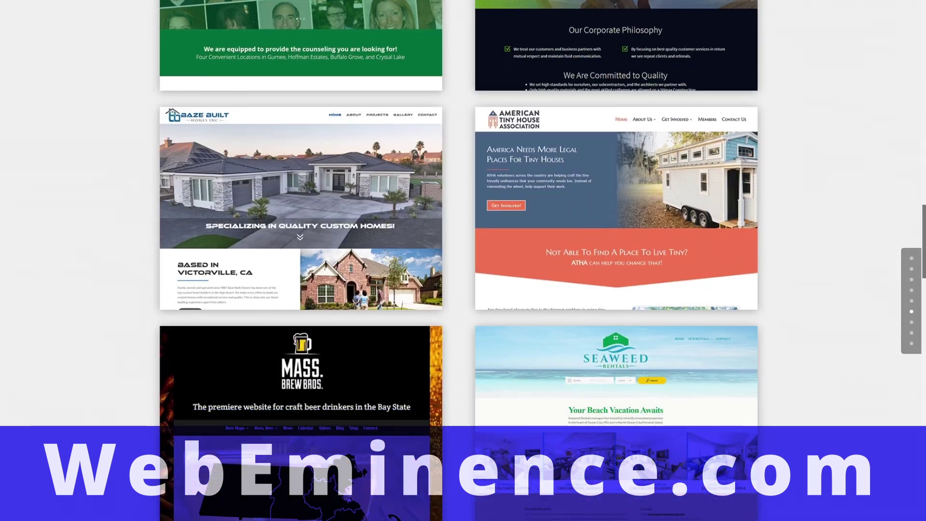
{"action": "scroll", "coordinate": [461, 213], "scroll_direction": "down", "scroll_amount": 7}
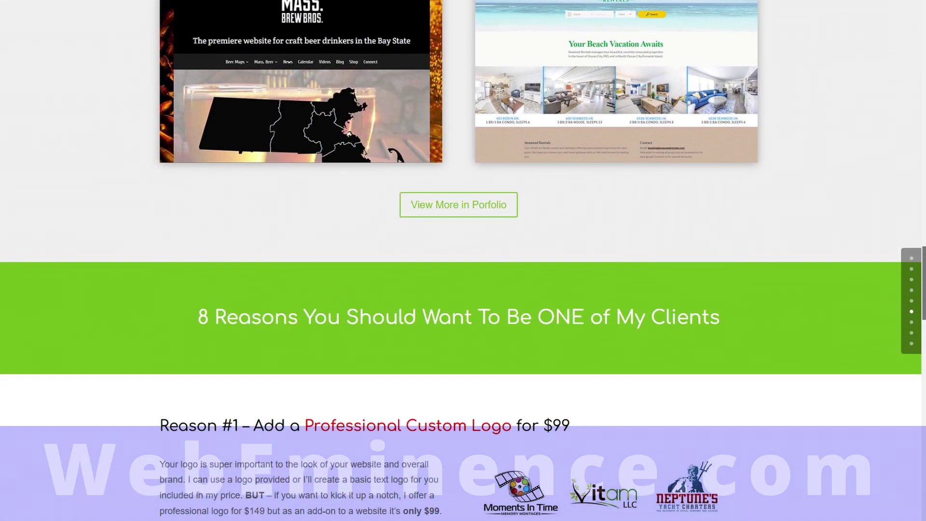
{"action": "scroll", "coordinate": [461, 212], "scroll_direction": "up", "scroll_amount": 11}
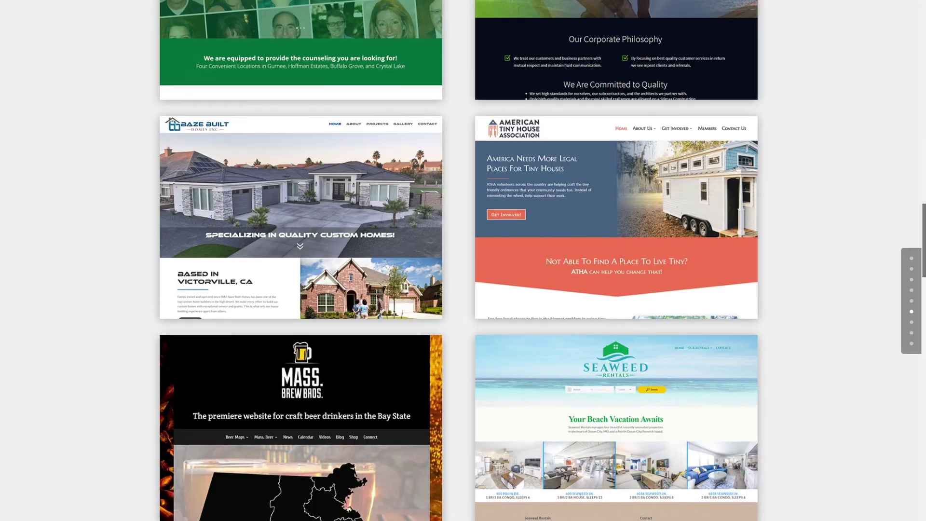
{"action": "scroll", "coordinate": [461, 260], "scroll_direction": "up", "scroll_amount": 15}
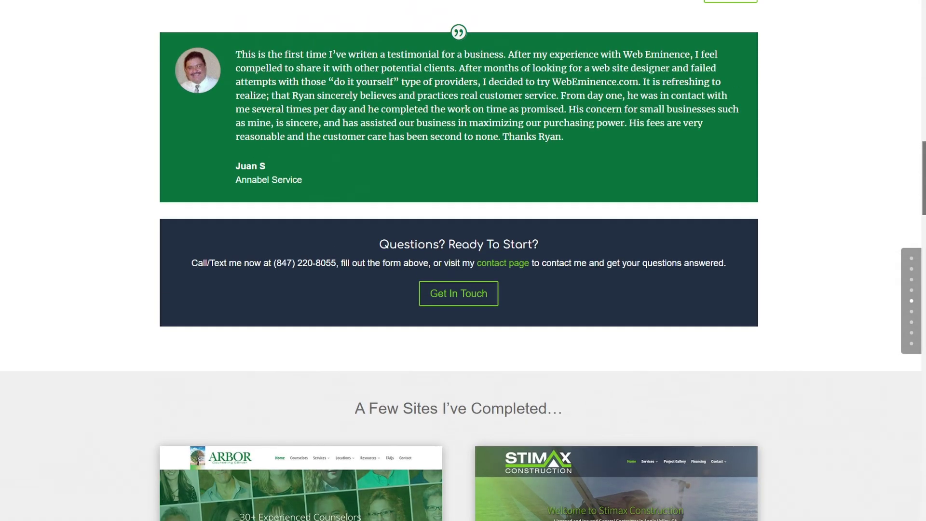